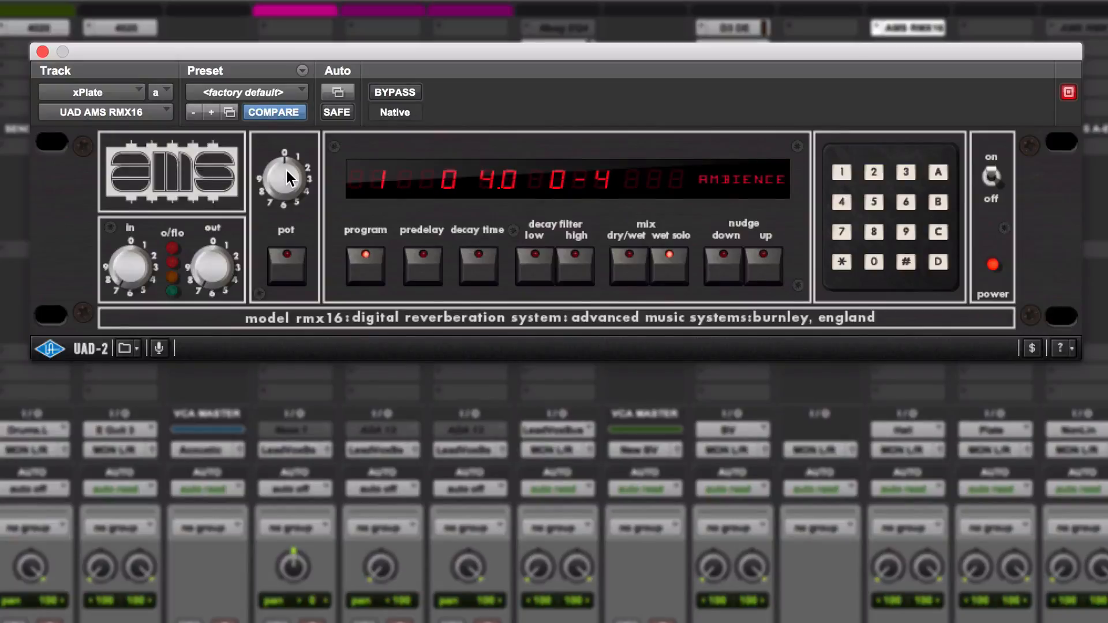
# - Try the predelay, decay time and program selectors on the reverb, and choose the ROOM A1 program
pyautogui.click(422, 270)
pyautogui.click(476, 267)
pyautogui.click(365, 268)
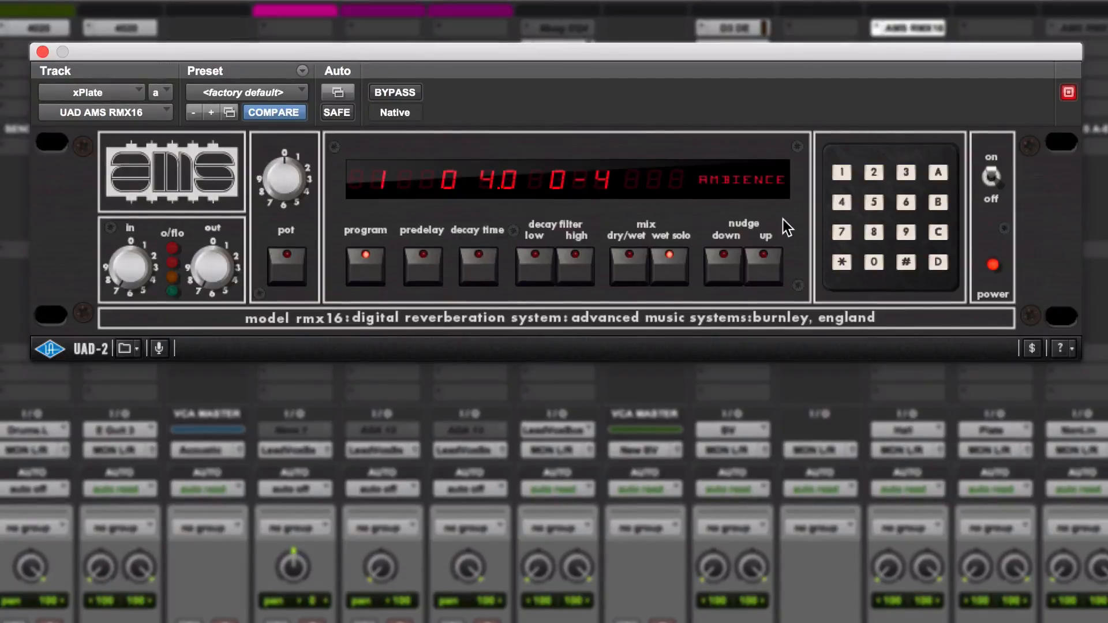
pyautogui.click(747, 185)
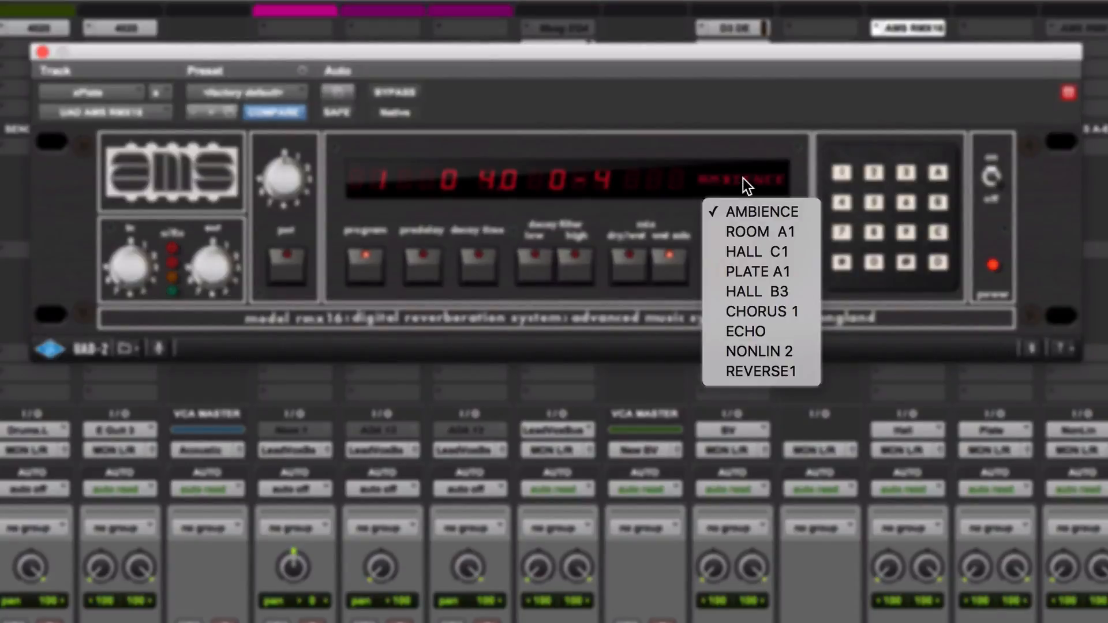
pyautogui.click(768, 236)
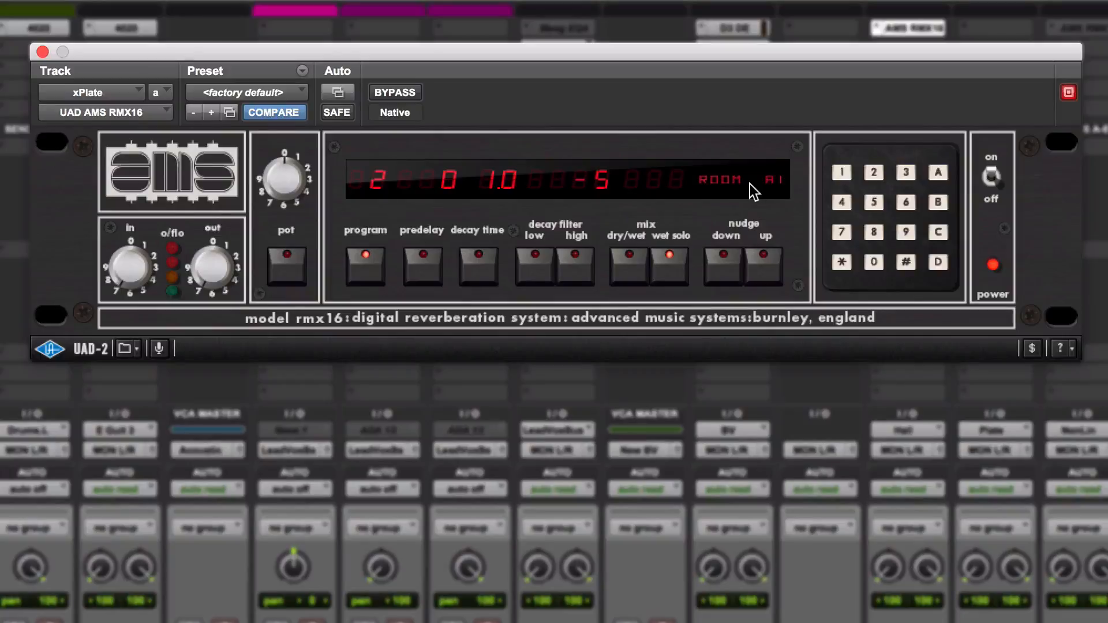
# - Load reverb program 3, HALL C1, by its number and look over the list of available programs
pyautogui.click(910, 173)
pyautogui.click(906, 263)
pyautogui.click(717, 175)
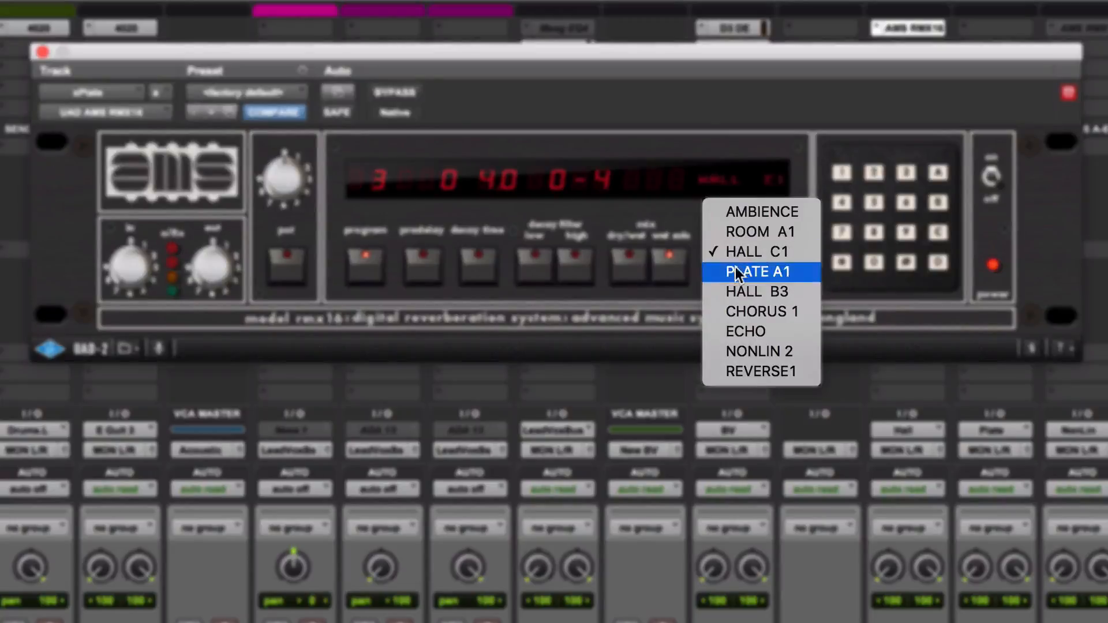
pyautogui.click(820, 165)
# - Load reverb program 7, ECHO, by its number and check it in the program list
pyautogui.click(839, 236)
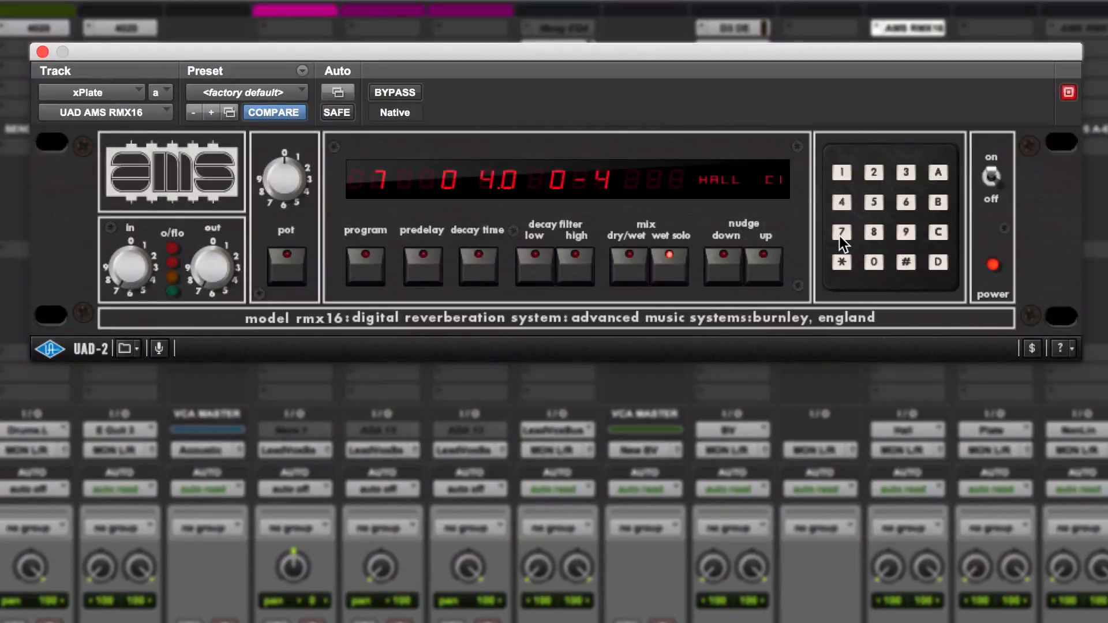
pyautogui.click(906, 261)
pyautogui.click(725, 187)
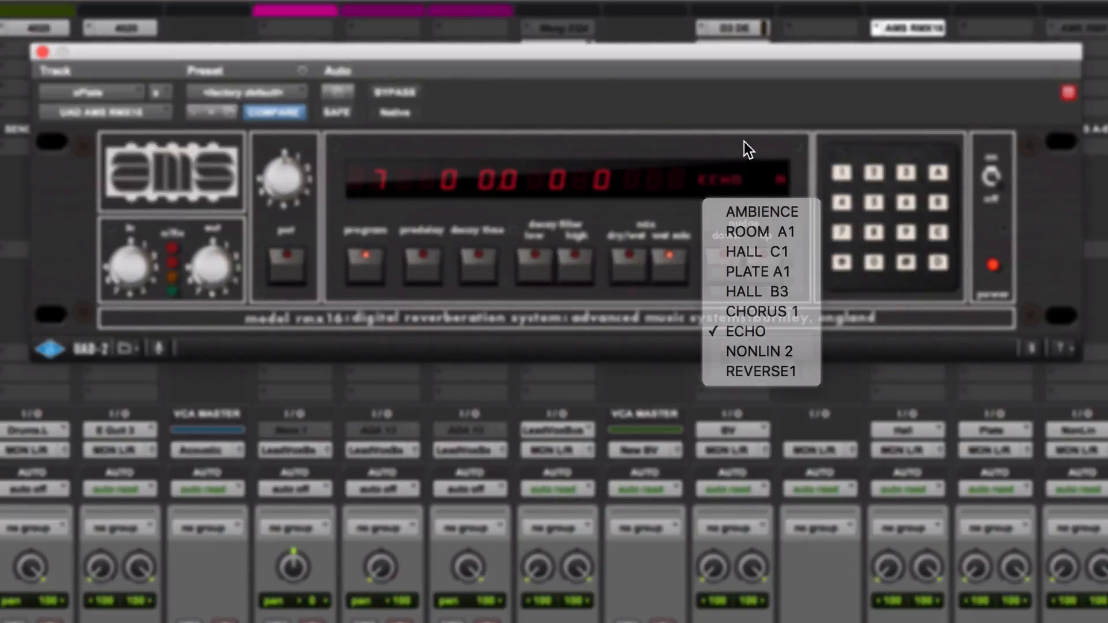
pyautogui.click(744, 153)
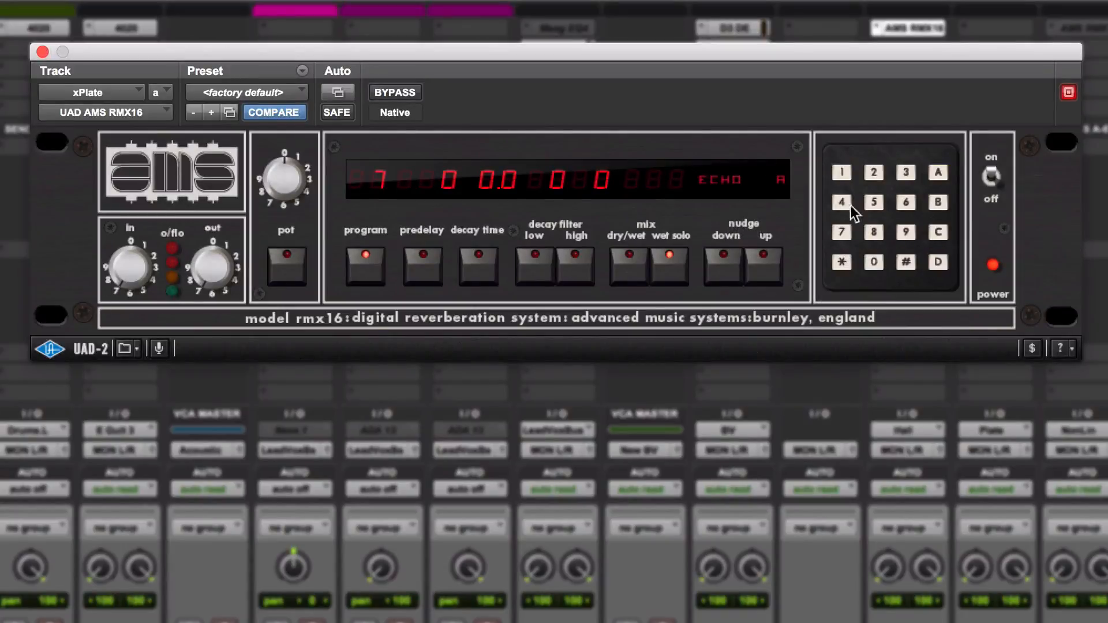
# - Try entering program number 10, and load program 1, AMBIENCE, by its number
pyautogui.click(841, 173)
pyautogui.click(875, 262)
pyautogui.click(906, 262)
pyautogui.click(841, 172)
pyautogui.click(907, 263)
# - Make decay time the active parameter of the AMBIENCE program and nudge it up in small increments
pyautogui.scroll(-5, 553, 491)
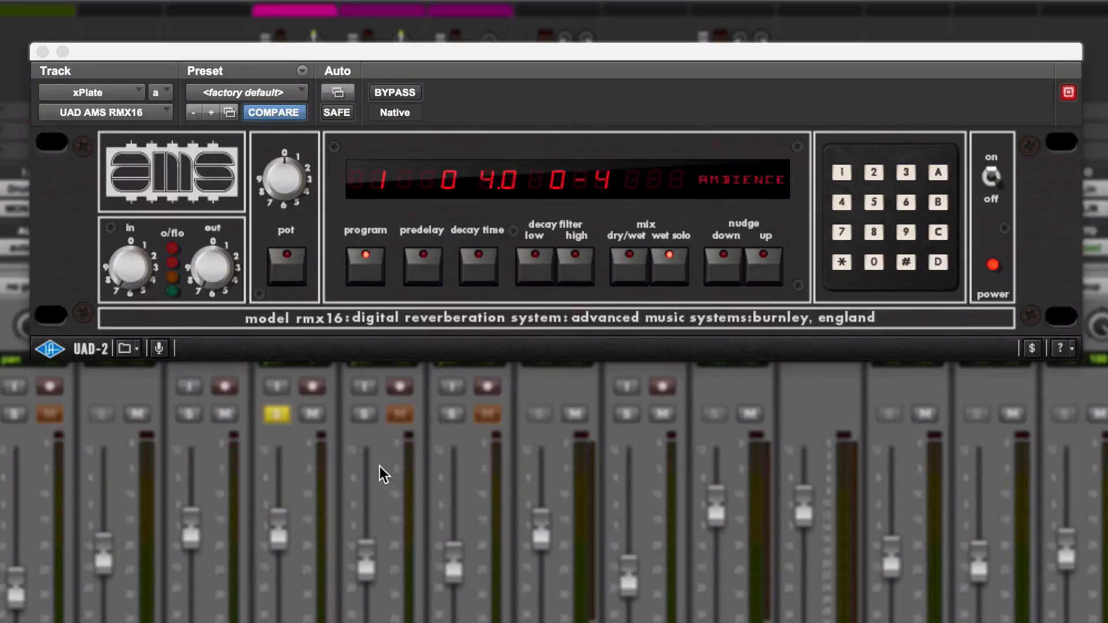
pyautogui.click(480, 263)
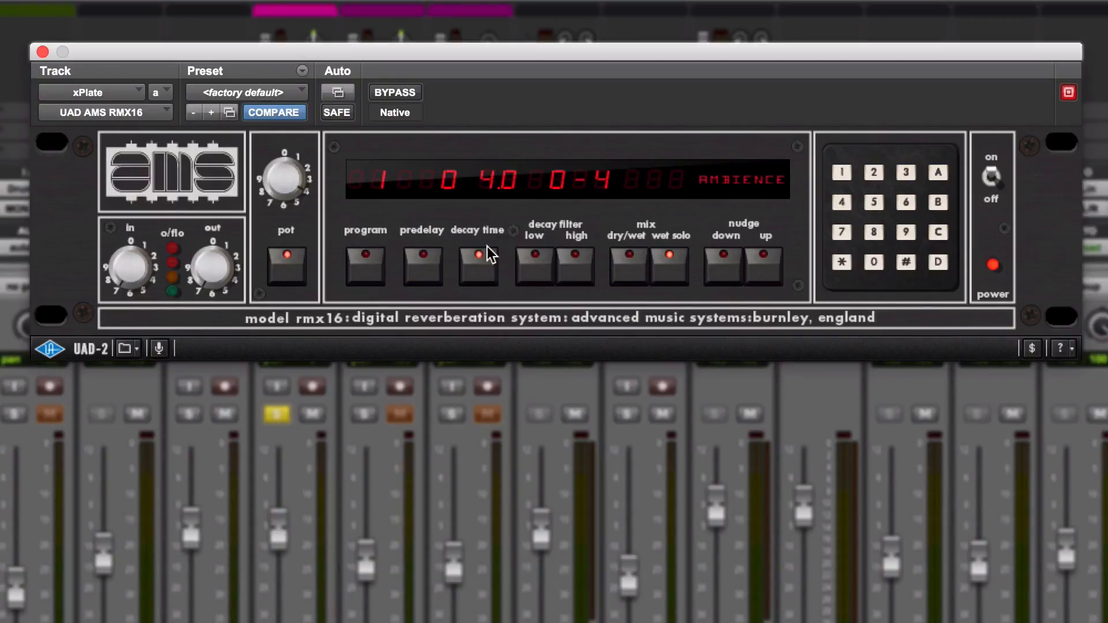
pyautogui.click(768, 263)
pyautogui.click(768, 263)
pyautogui.click(768, 264)
pyautogui.click(767, 264)
pyautogui.click(768, 263)
pyautogui.click(768, 263)
pyautogui.click(767, 264)
pyautogui.click(768, 263)
pyautogui.click(767, 263)
pyautogui.click(768, 263)
pyautogui.click(768, 263)
# - Sweep the AMBIENCE decay time with the pot, bringing it to 3.2, up to 9.9 and back down
pyautogui.moveTo(284, 179); pyautogui.dragTo(287, 254)
pyautogui.moveTo(284, 182); pyautogui.dragTo(290, 214)
pyautogui.moveTo(290, 184); pyautogui.dragTo(267, 31)
pyautogui.moveTo(281, 200); pyautogui.dragTo(288, 264)
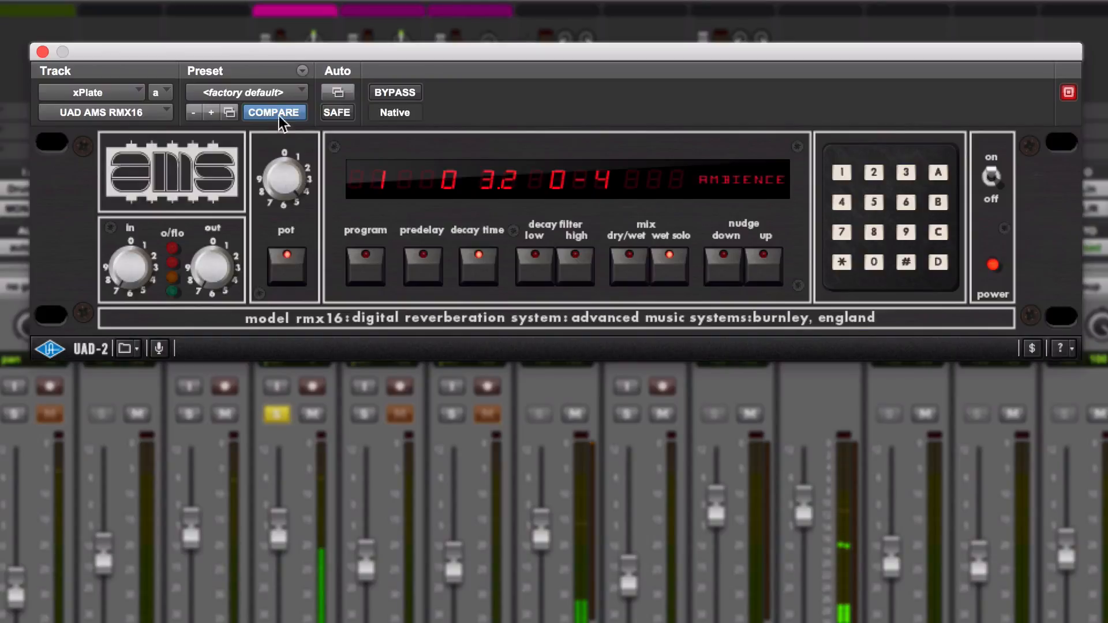
pyautogui.moveTo(283, 179); pyautogui.dragTo(271, 11)
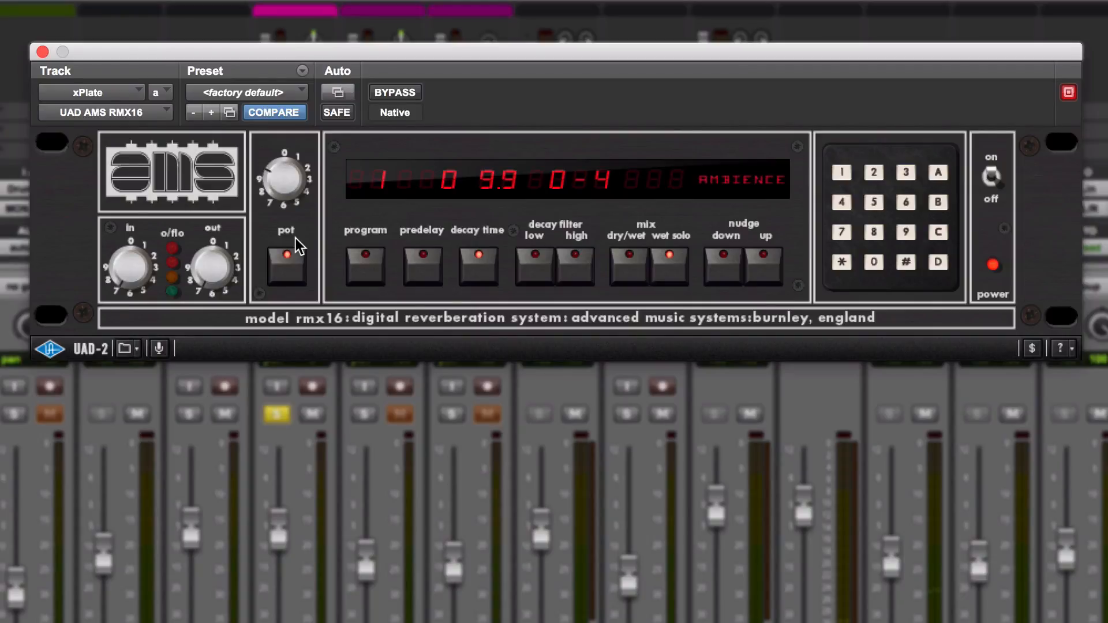
pyautogui.moveTo(286, 183); pyautogui.dragTo(299, 324)
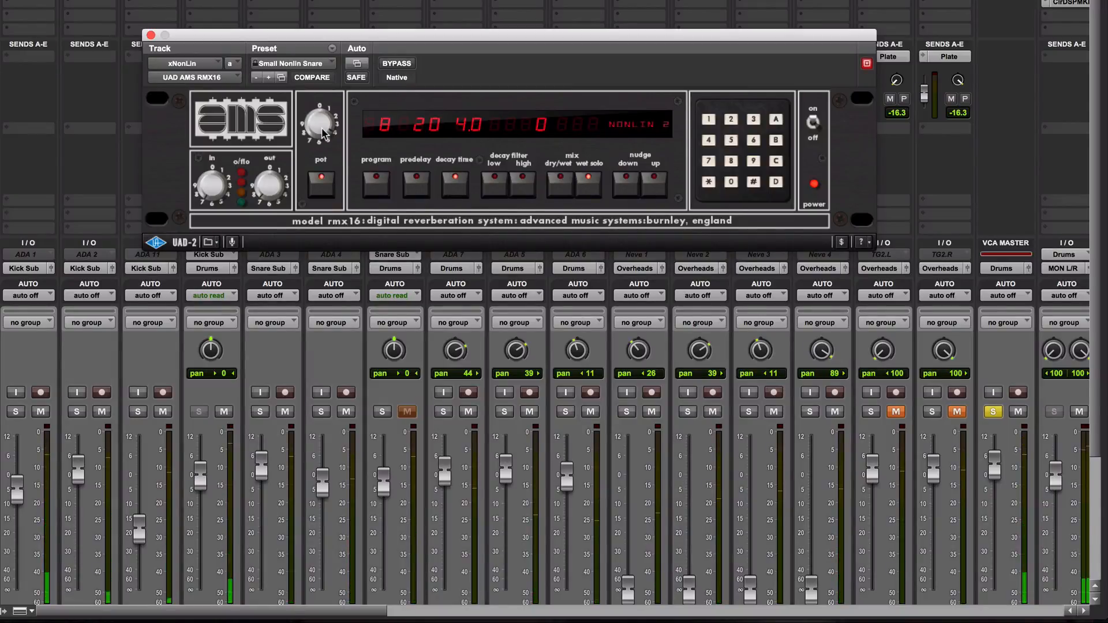
# - Sweep the NONLIN 2 decay time to 7.6 and down to 3.4, and raise the xNonLin fader to -0.1 dB
pyautogui.moveTo(323, 134); pyautogui.dragTo(323, 103)
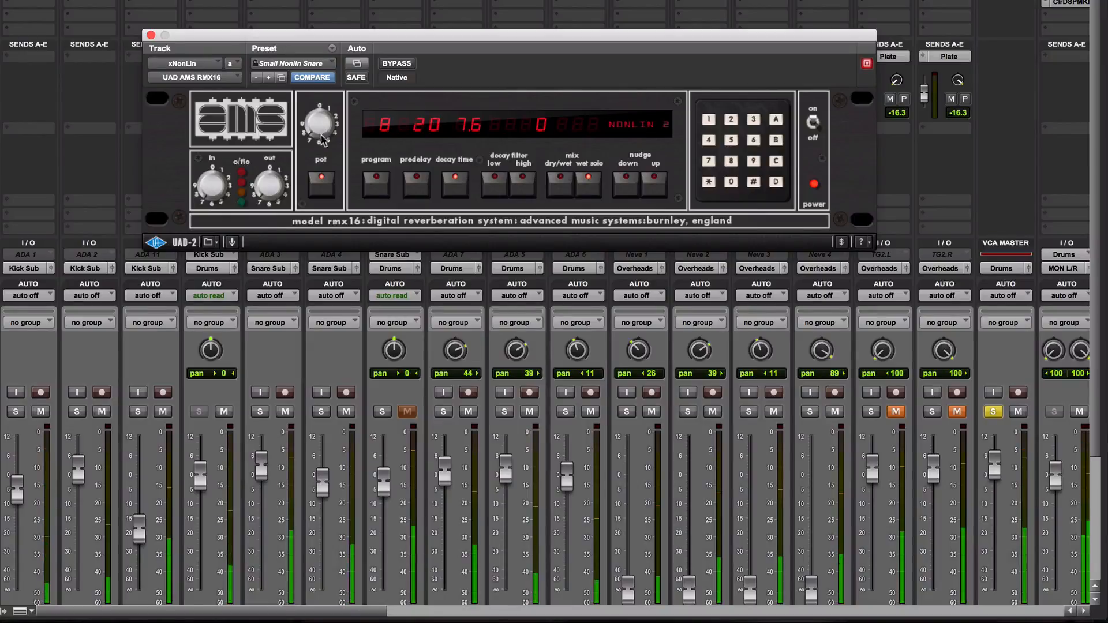
pyautogui.moveTo(322, 128); pyautogui.dragTo(322, 181)
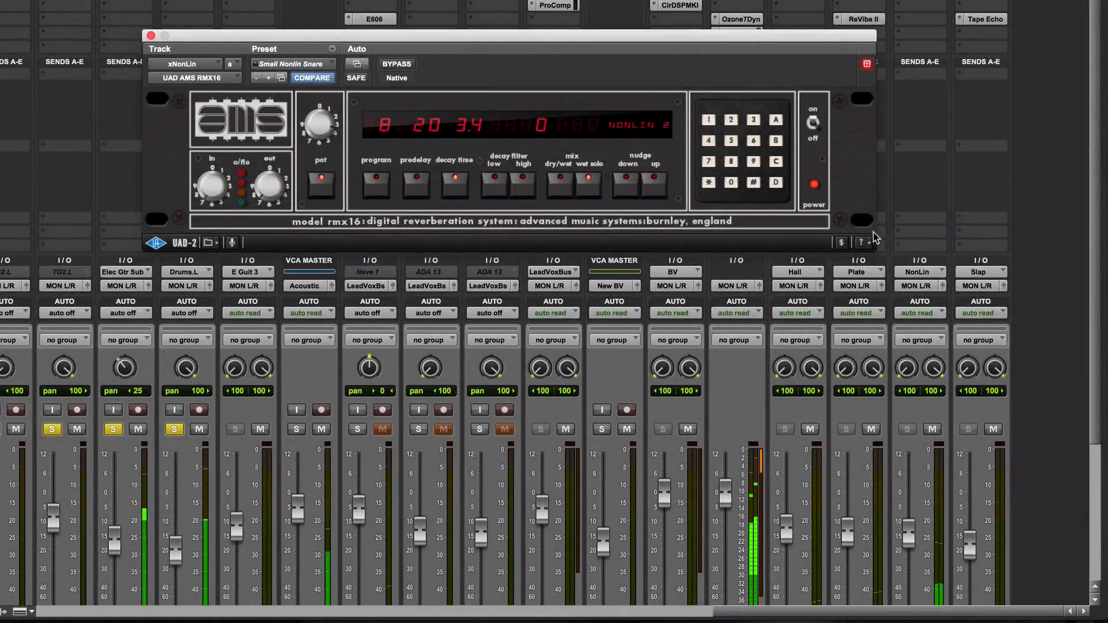
pyautogui.scroll(-3, 929, 446)
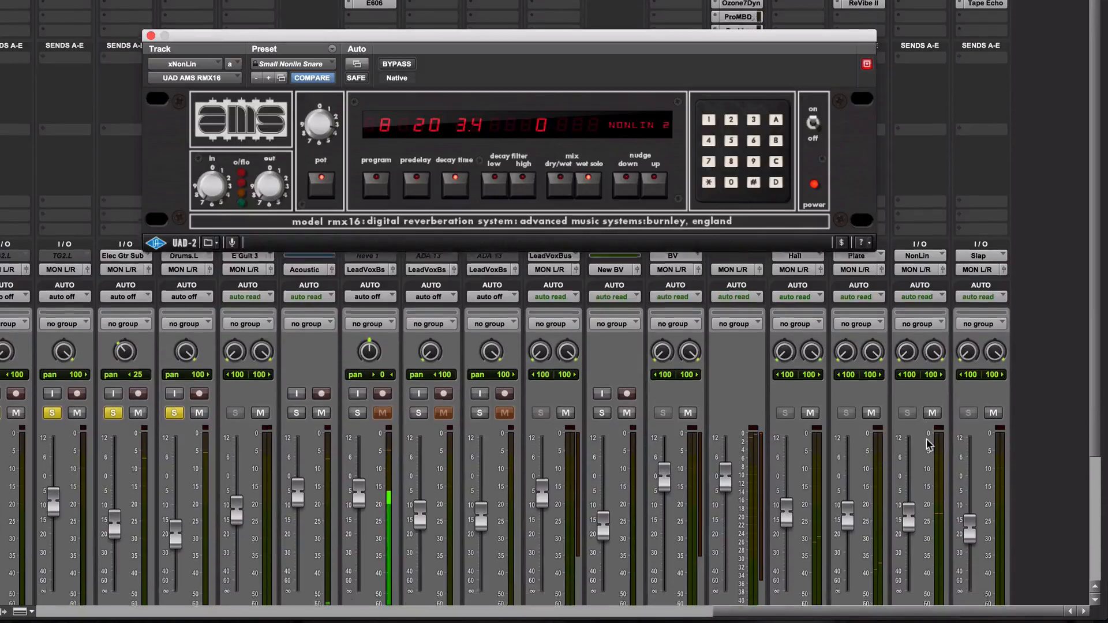
pyautogui.moveTo(913, 460); pyautogui.dragTo(913, 425)
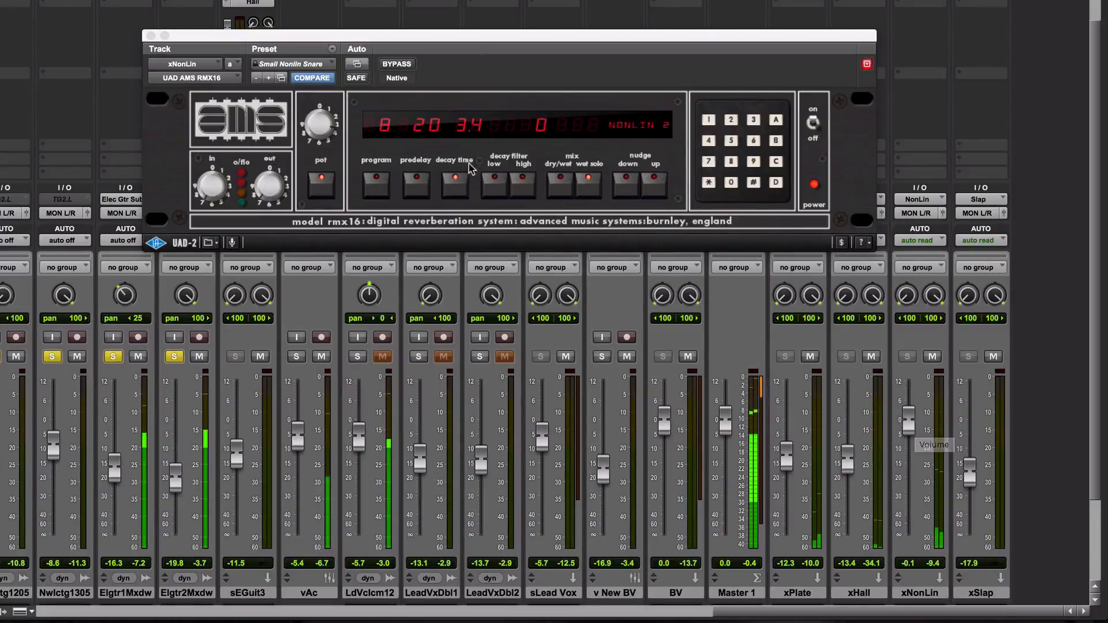
# - Set the NONLIN 2 decay time to 2.8 and lower the xNonLin fader to -10.5 dB
pyautogui.moveTo(321, 127); pyautogui.dragTo(553, 231)
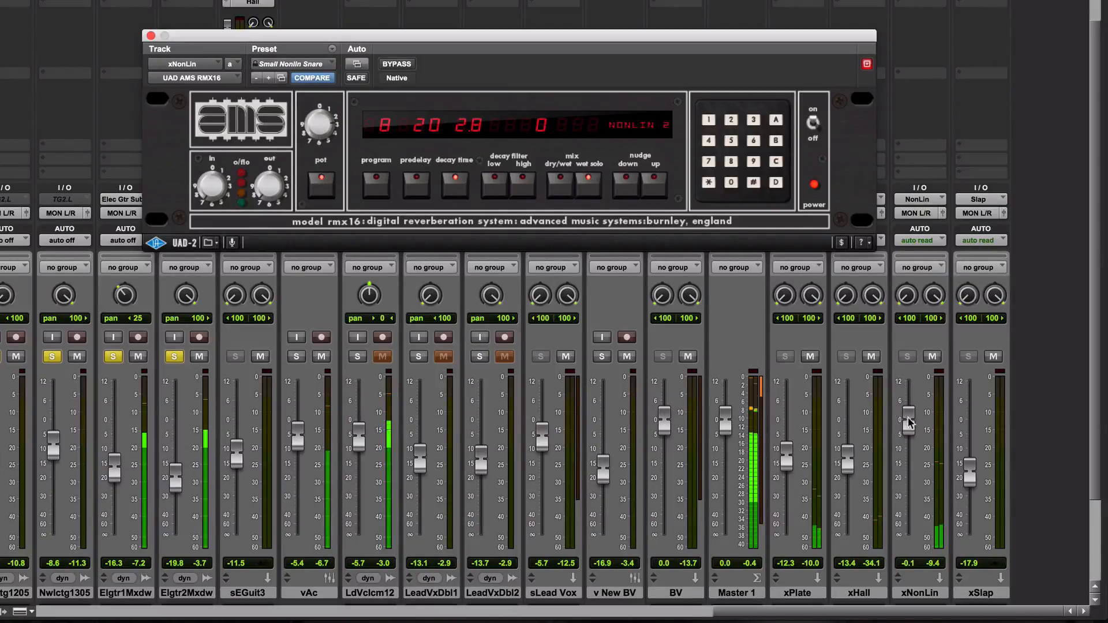
pyautogui.moveTo(908, 413); pyautogui.dragTo(909, 452)
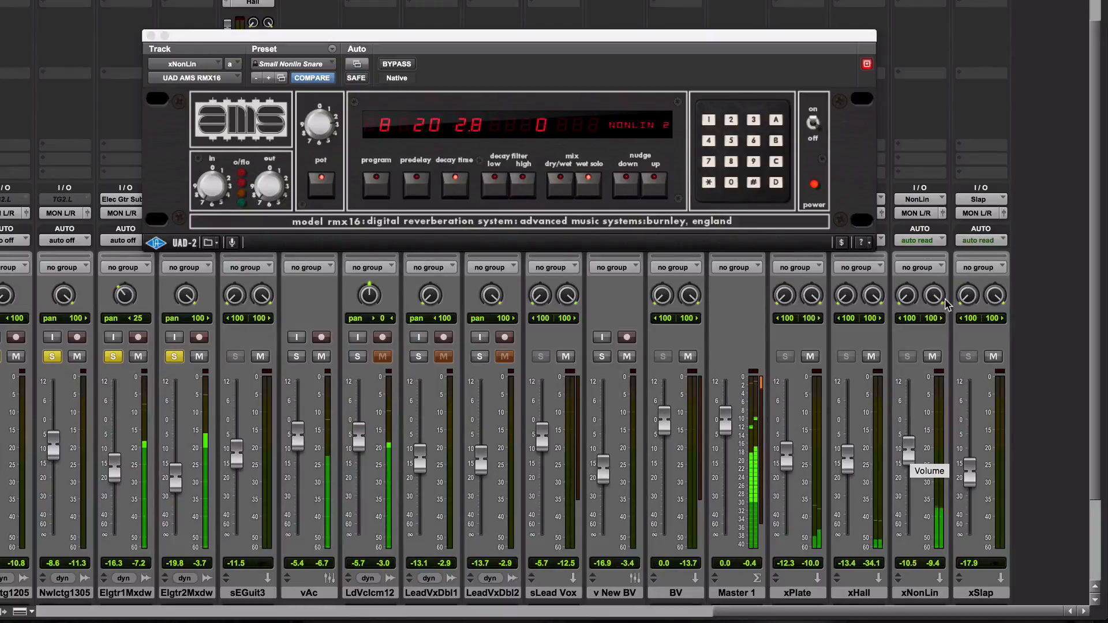
pyautogui.scroll(2, 946, 304)
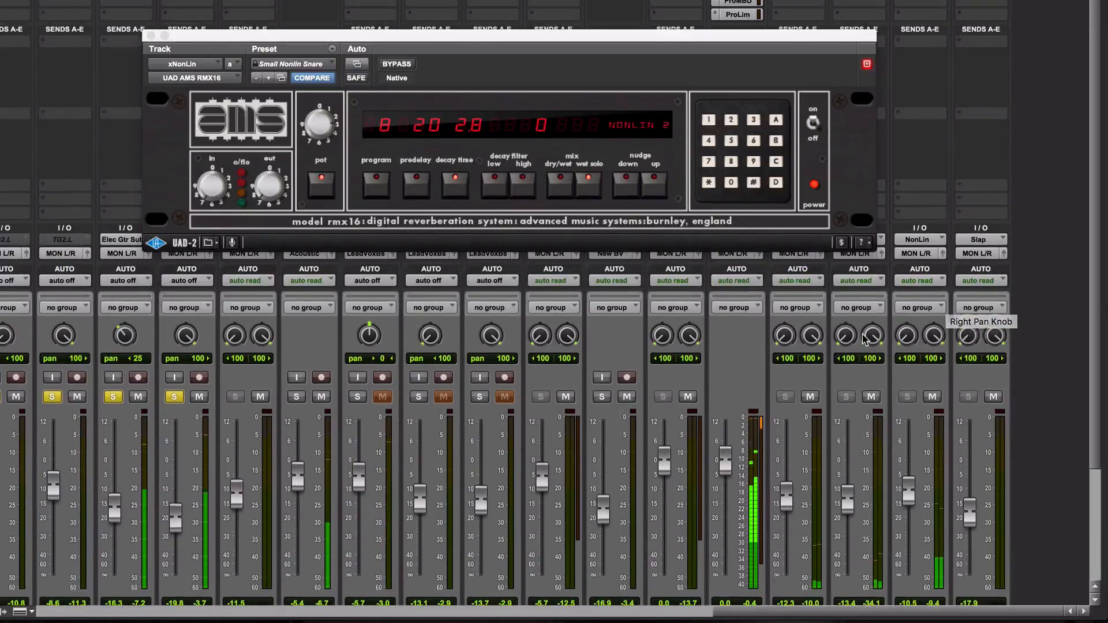